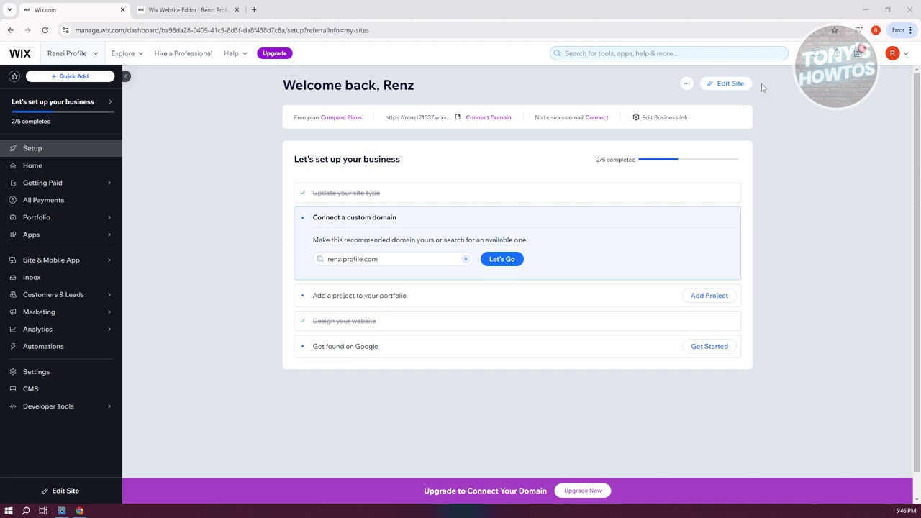
- Add an online store to the site by adding the Wix Stores pages in the website editor
left_click(207, 7)
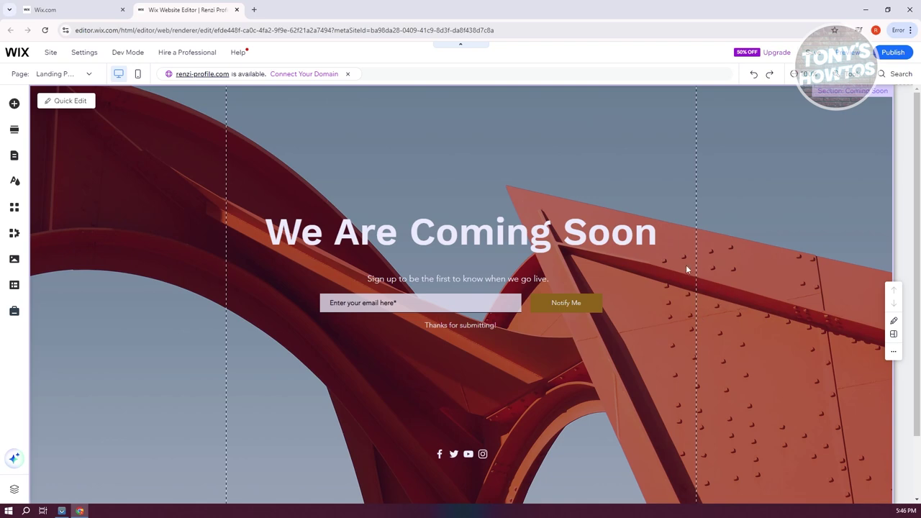
left_click(14, 157)
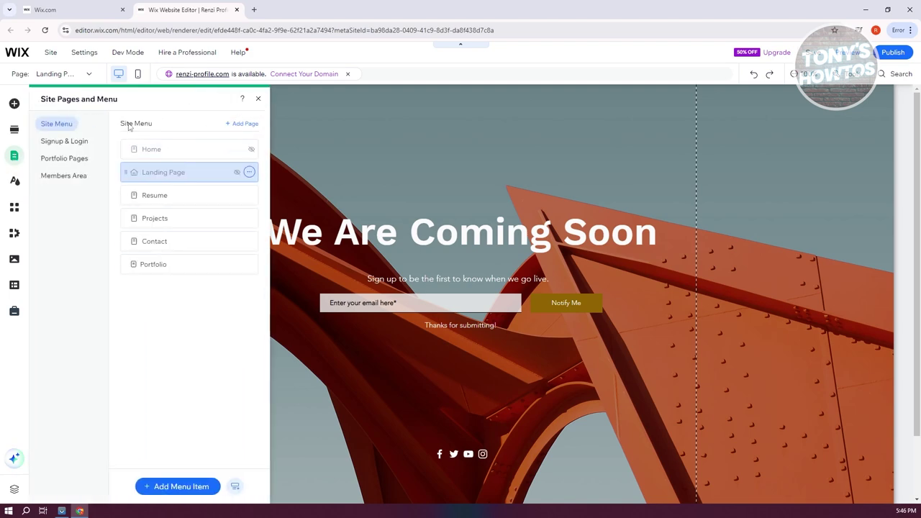
left_click(248, 124)
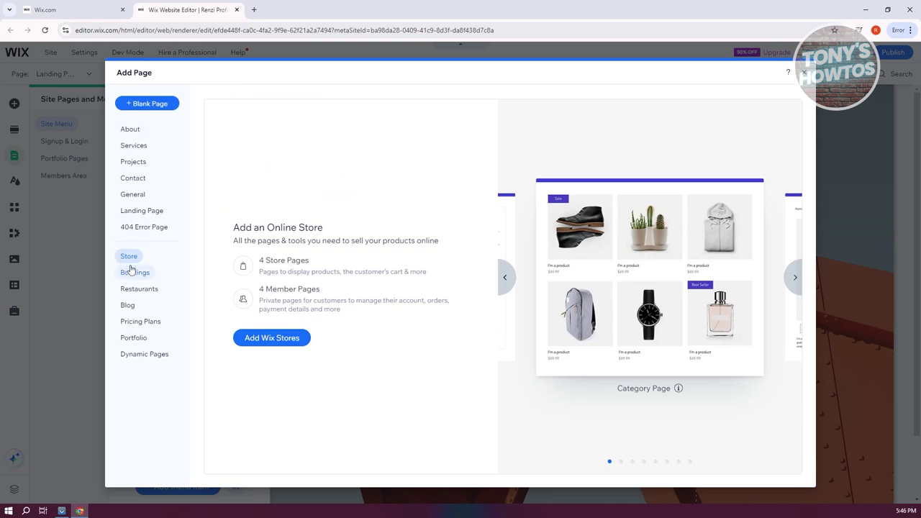
left_click(287, 339)
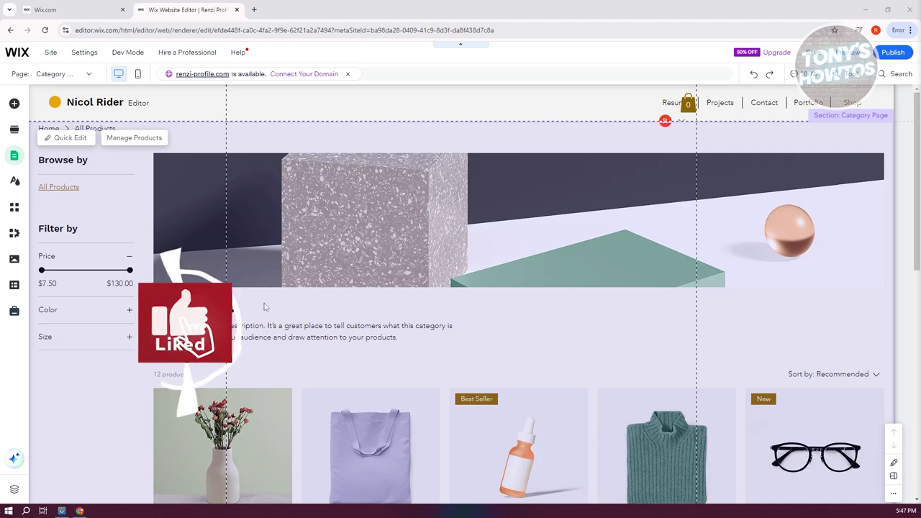
- Look over the store's category page and open its product management list
scroll(608, 341, "down", 3)
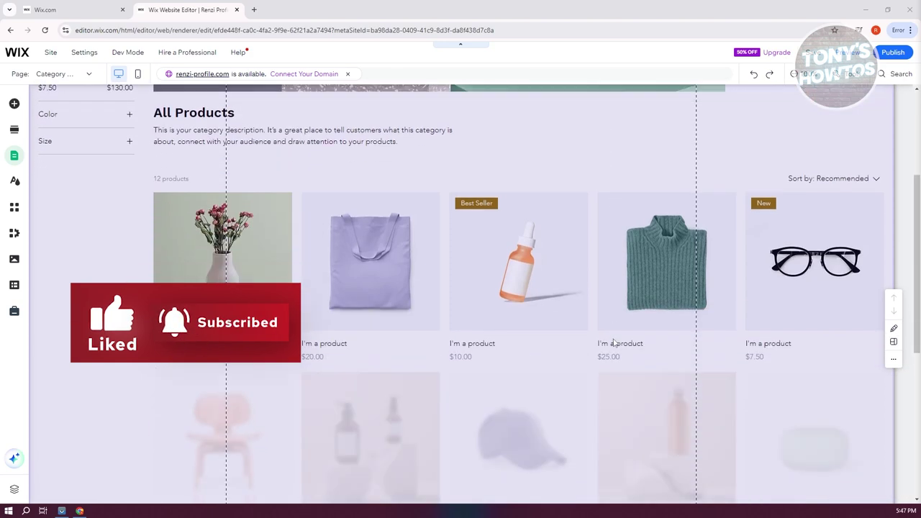
scroll(613, 343, "down", 2)
scroll(549, 305, "up", 2)
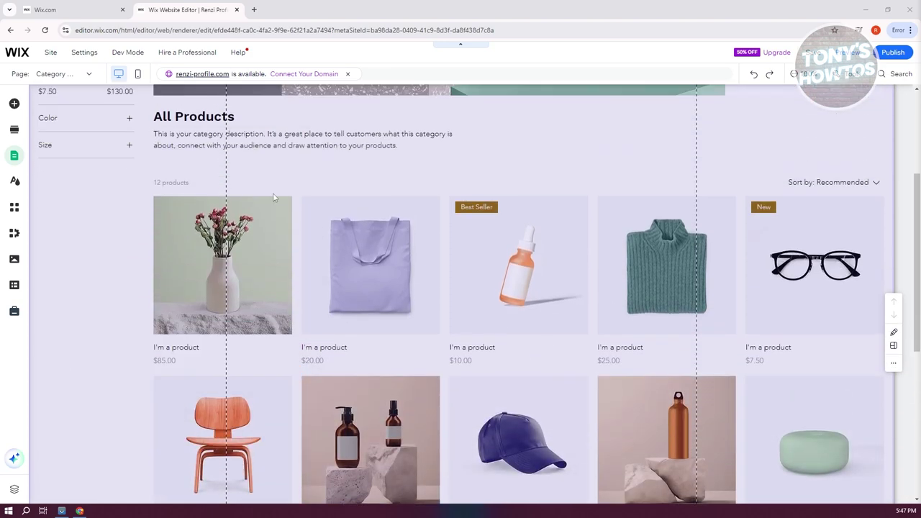
scroll(446, 356, "up", 3)
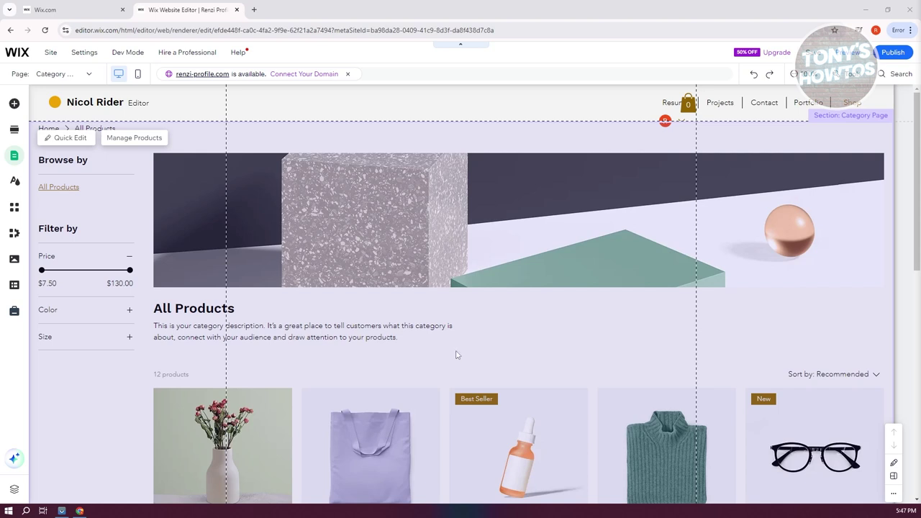
left_click(138, 137)
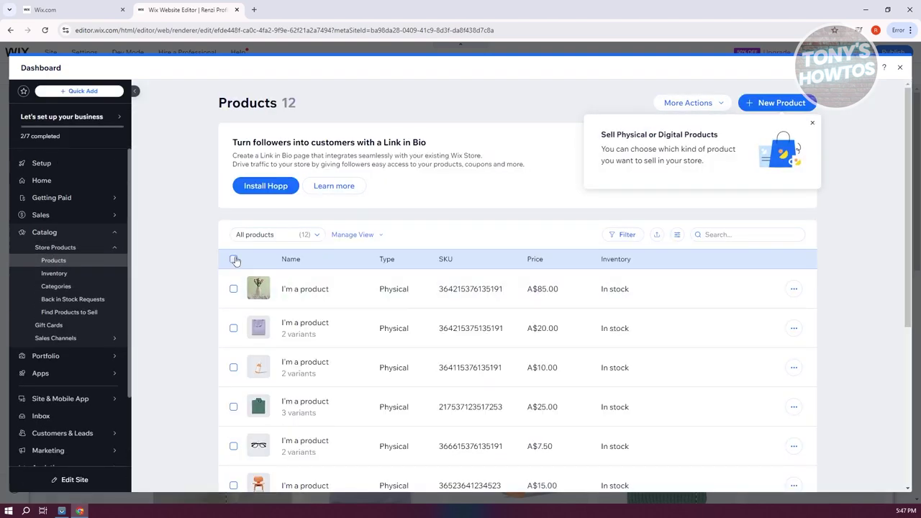
- Delete all the sample products from the store
left_click(234, 260)
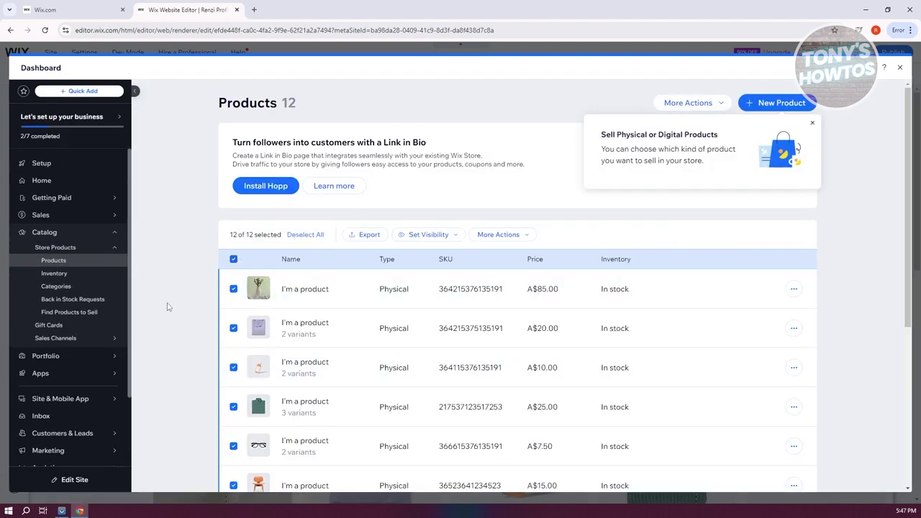
scroll(195, 283, "down", 2)
scroll(194, 282, "up", 3)
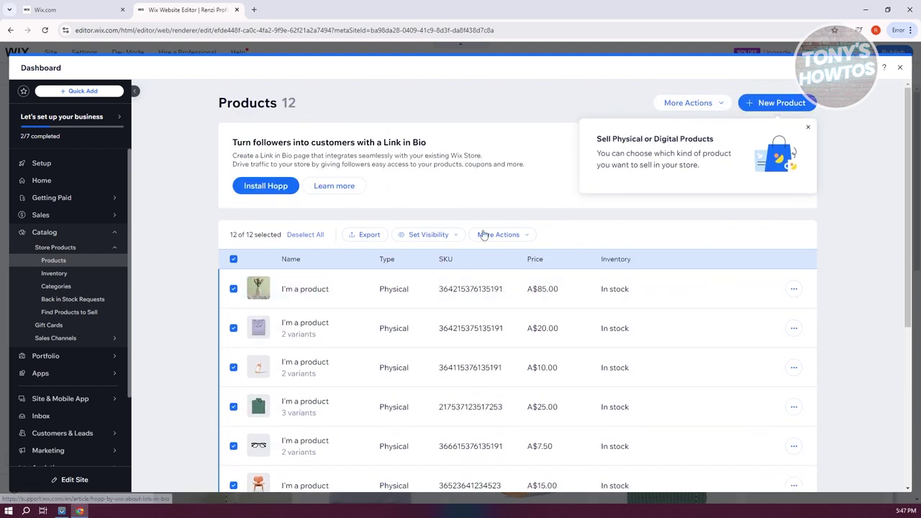
left_click(807, 127)
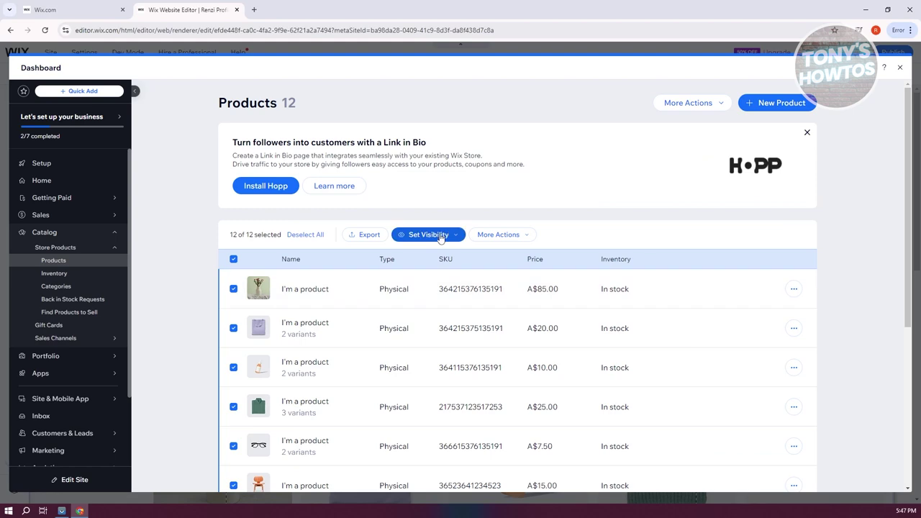
left_click(529, 236)
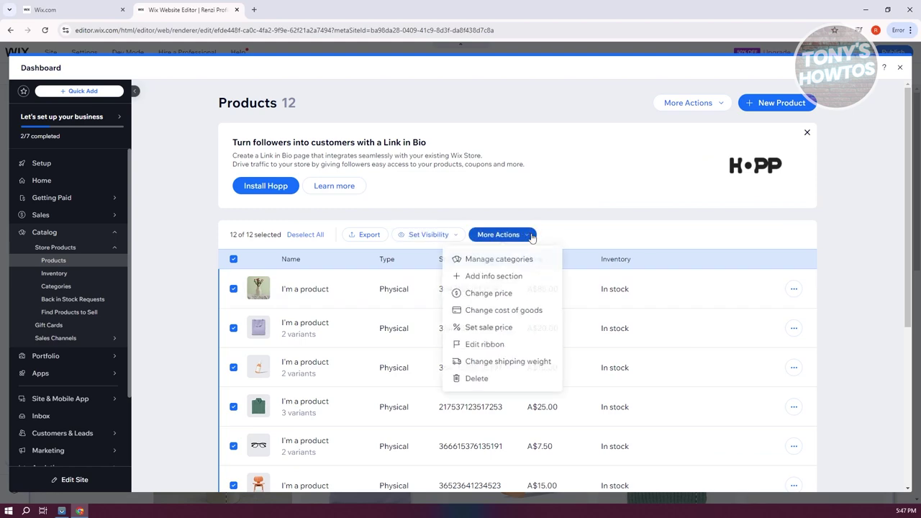
left_click(508, 379)
left_click(576, 338)
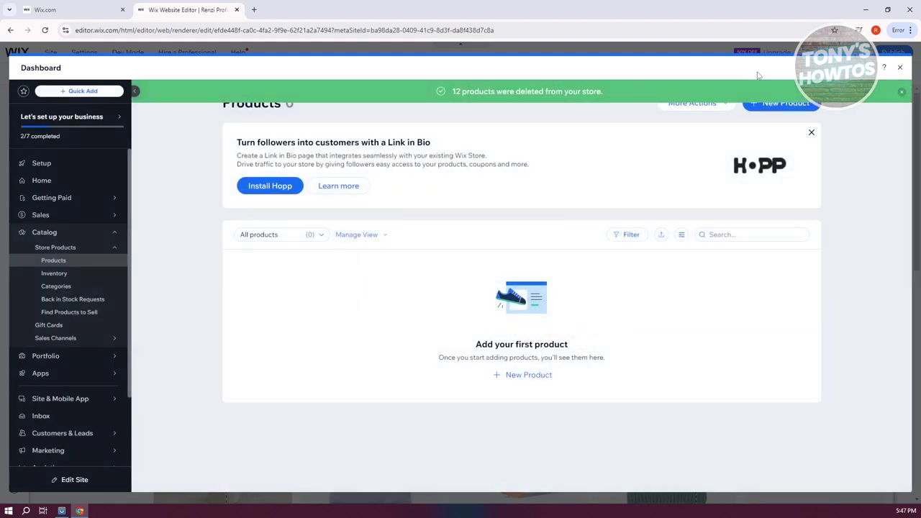
- Create a new digital file product and choose Image as the kind of file to upload
left_click(781, 111)
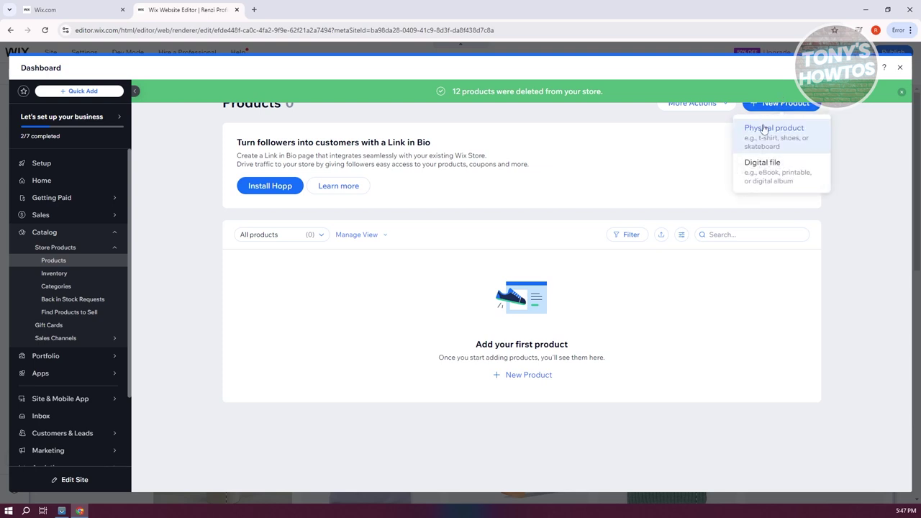
left_click(796, 182)
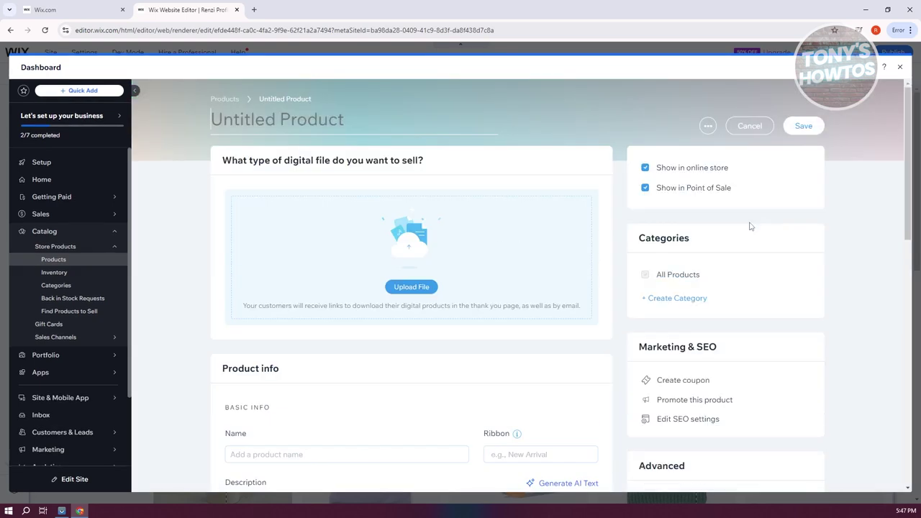
left_click(421, 288)
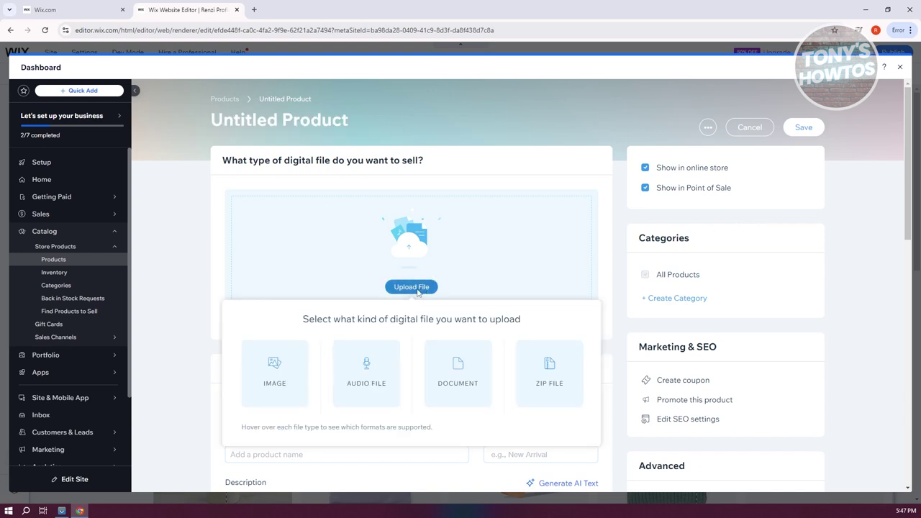
mouse_move(568, 395)
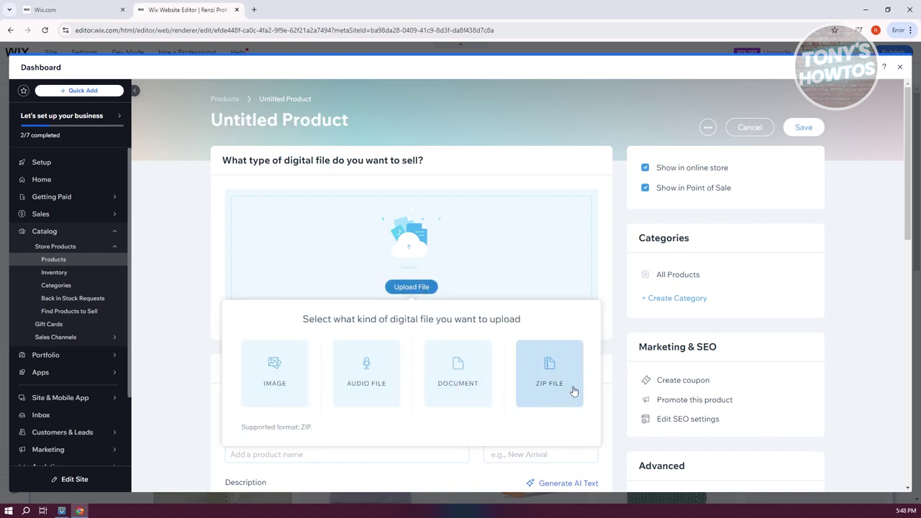
left_click(272, 380)
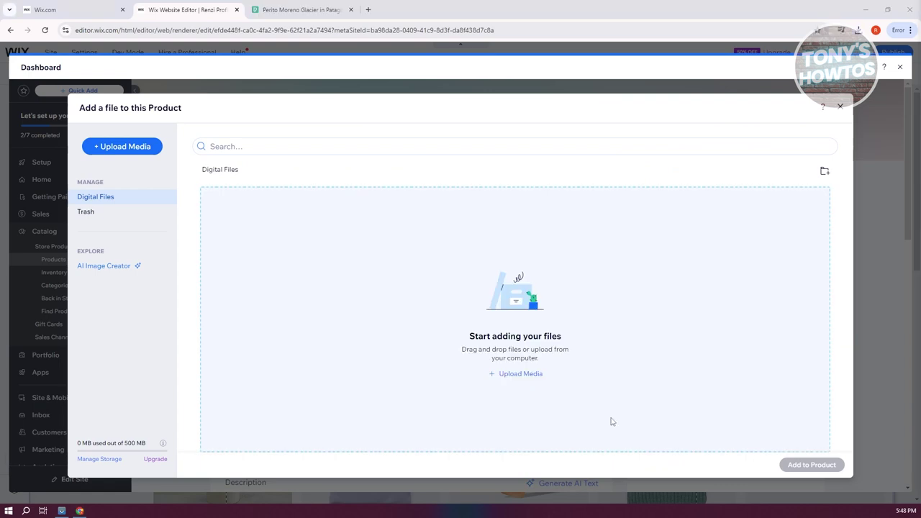
- Upload the Pexels JPG image from the computer's Downloads folder and add it to the product
left_click(528, 375)
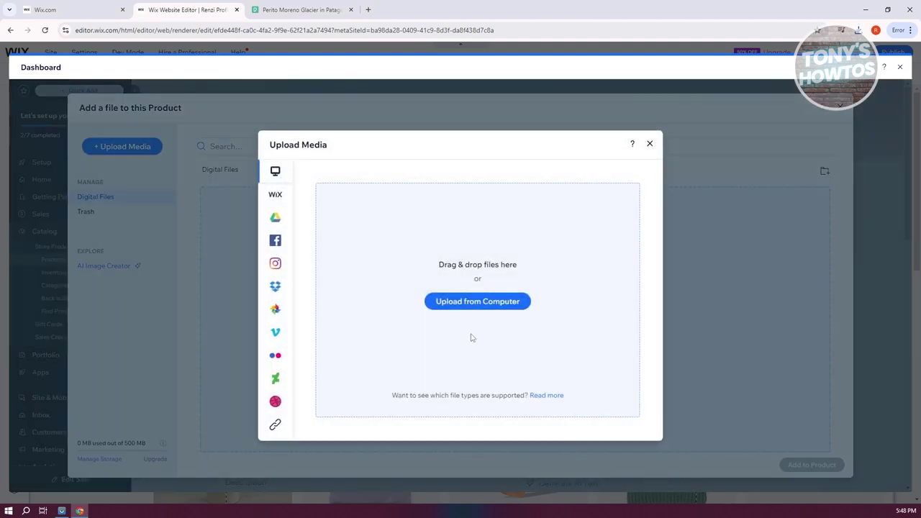
left_click(507, 309)
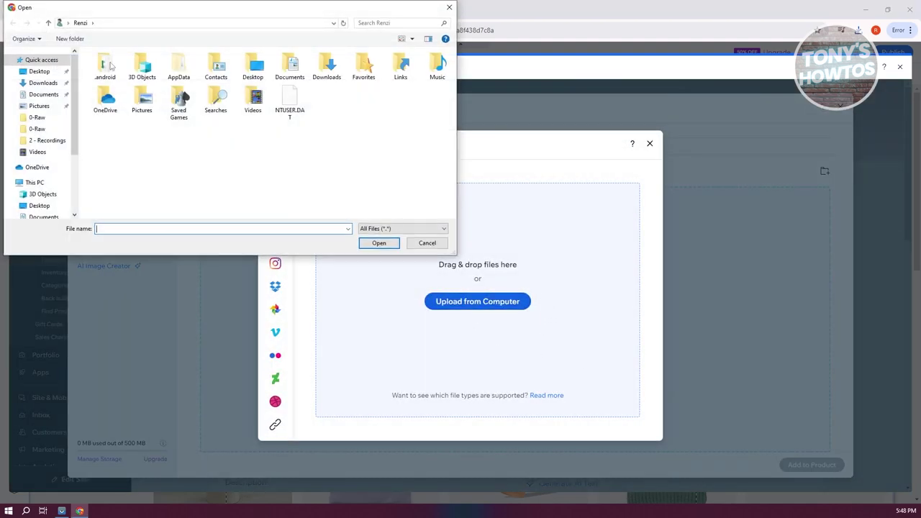
left_click(38, 106)
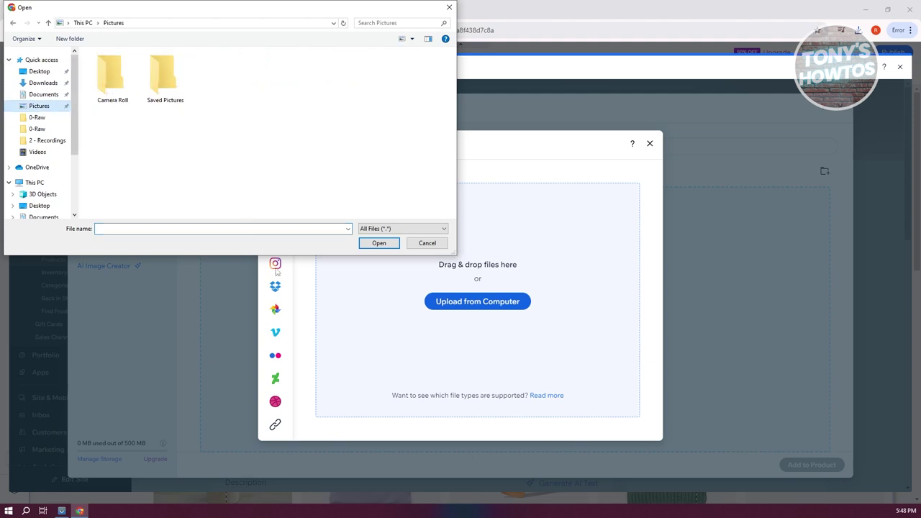
left_click(44, 83)
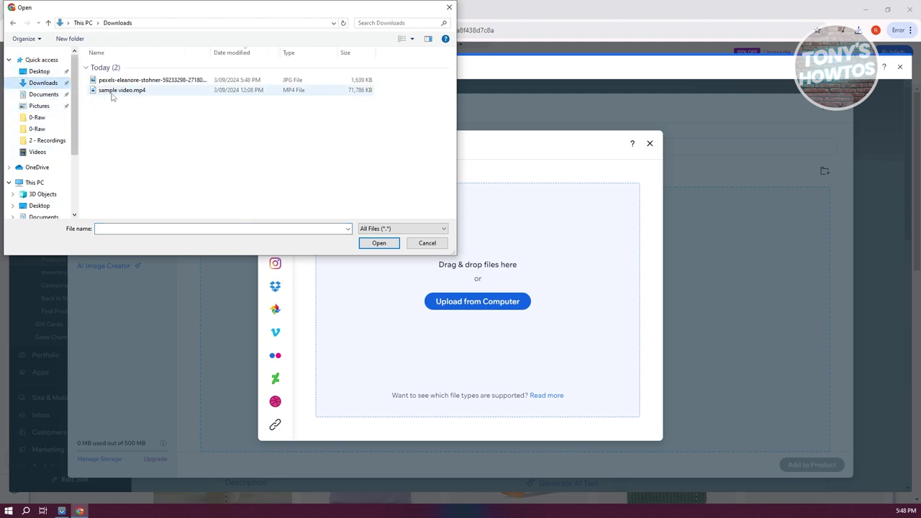
left_click(176, 81)
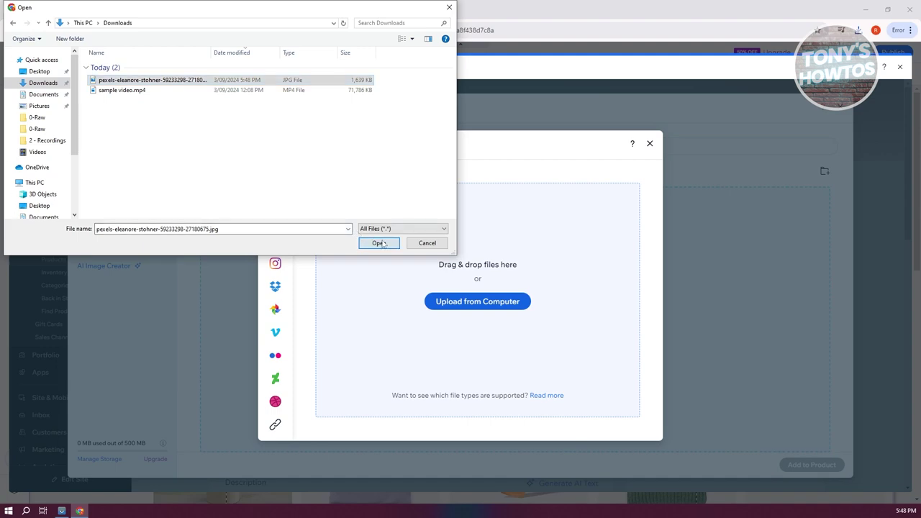
left_click(379, 242)
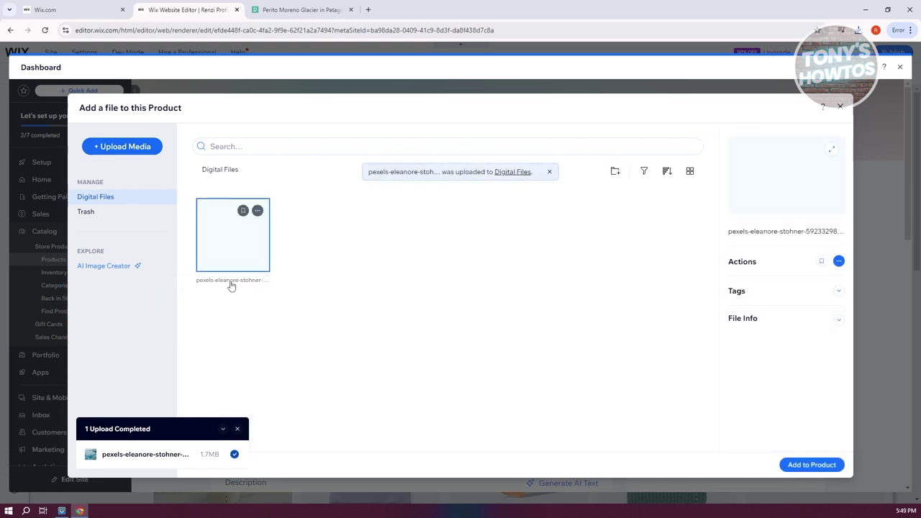
left_click(811, 464)
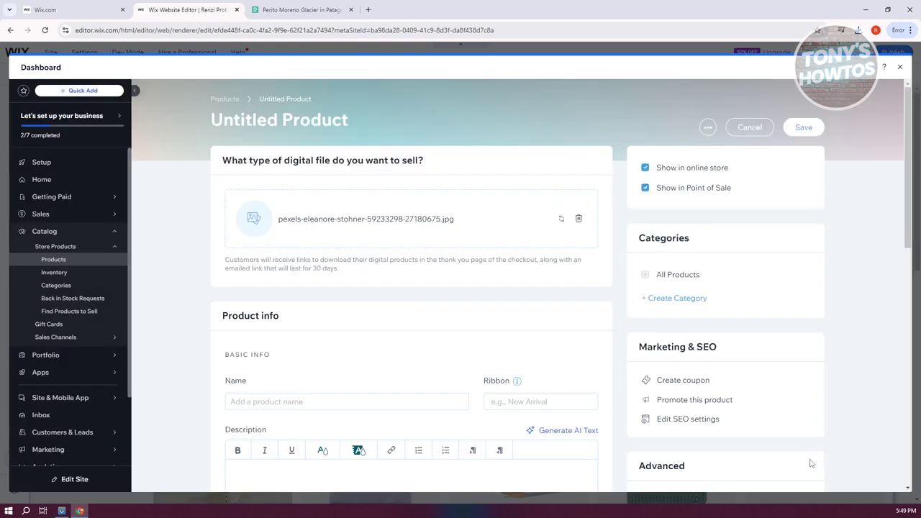
- Name the product "sample digital product"
scroll(415, 298, "down", 2)
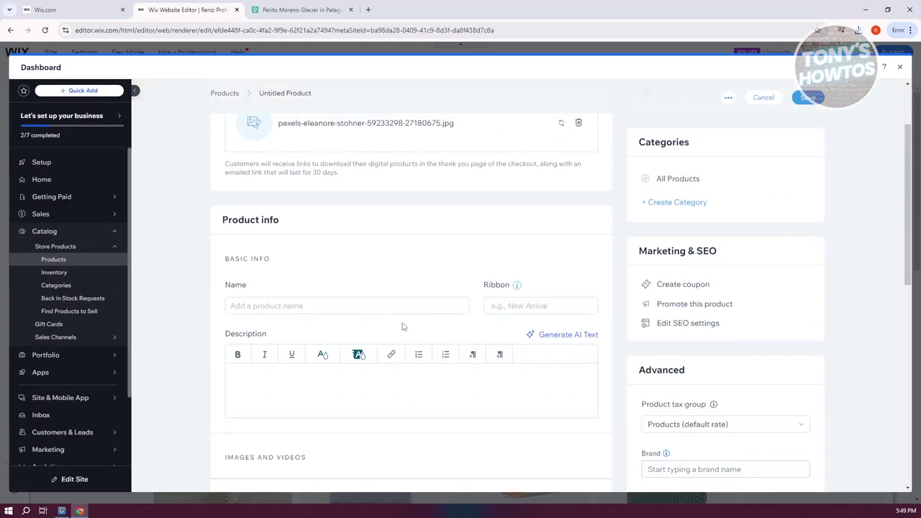
left_click(312, 311)
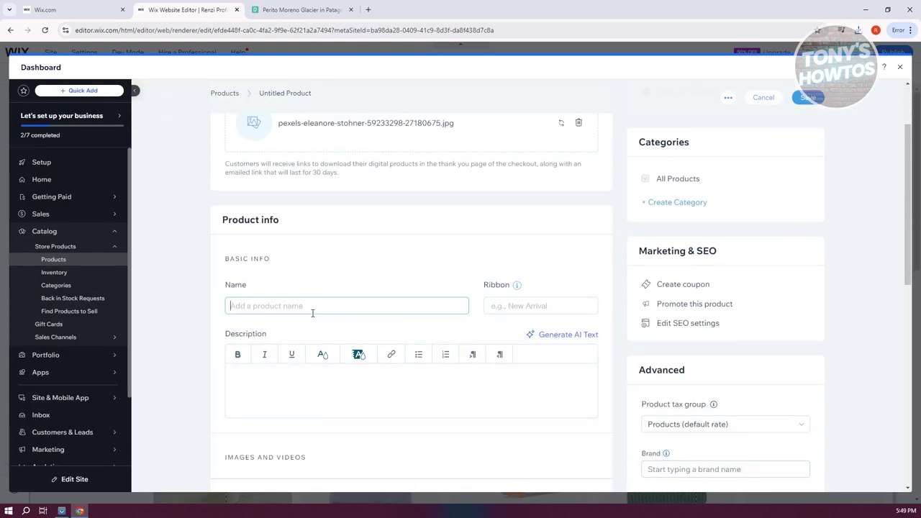
type("sample digital product")
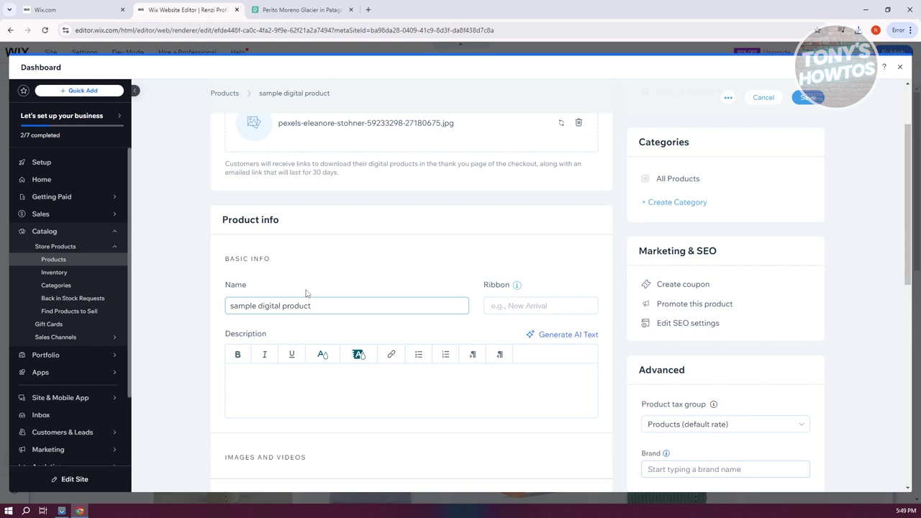
- Set the product's price to AU$5
scroll(475, 288, "down", 2)
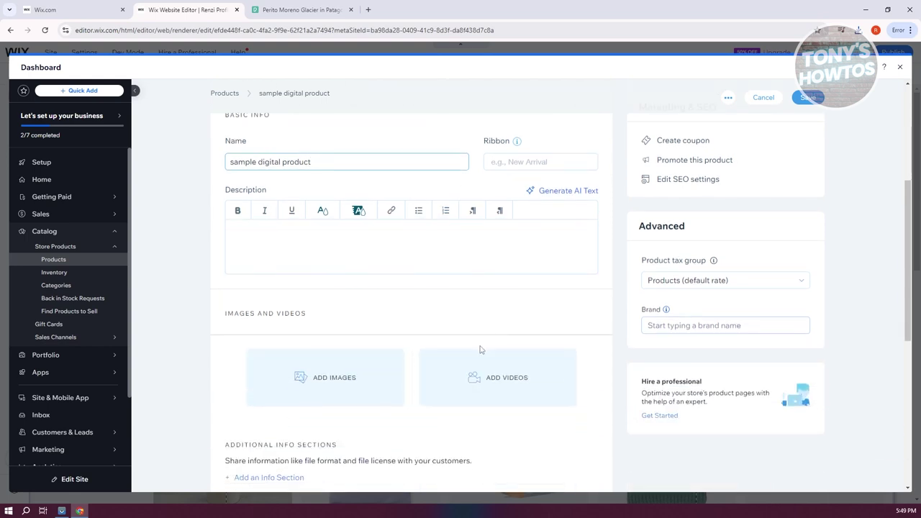
scroll(480, 350, "down", 2)
scroll(432, 309, "up", 2)
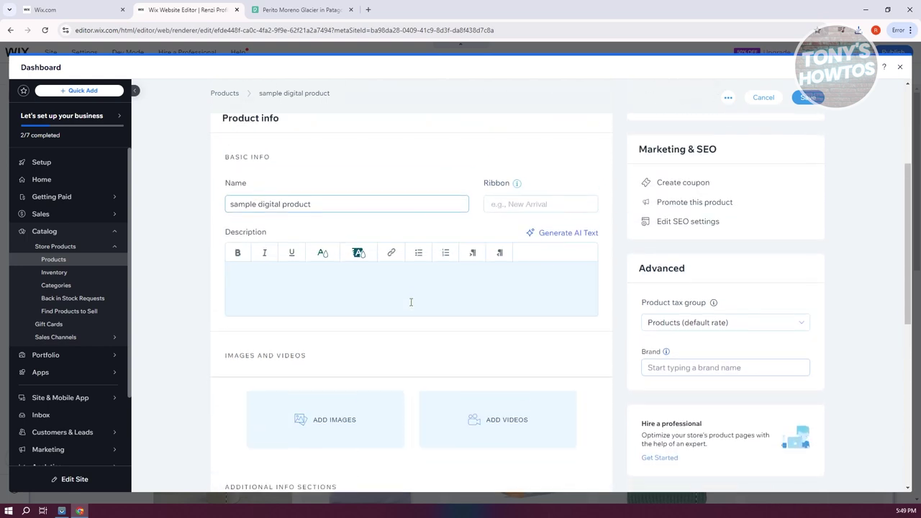
scroll(411, 302, "down", 4)
scroll(411, 304, "down", 1)
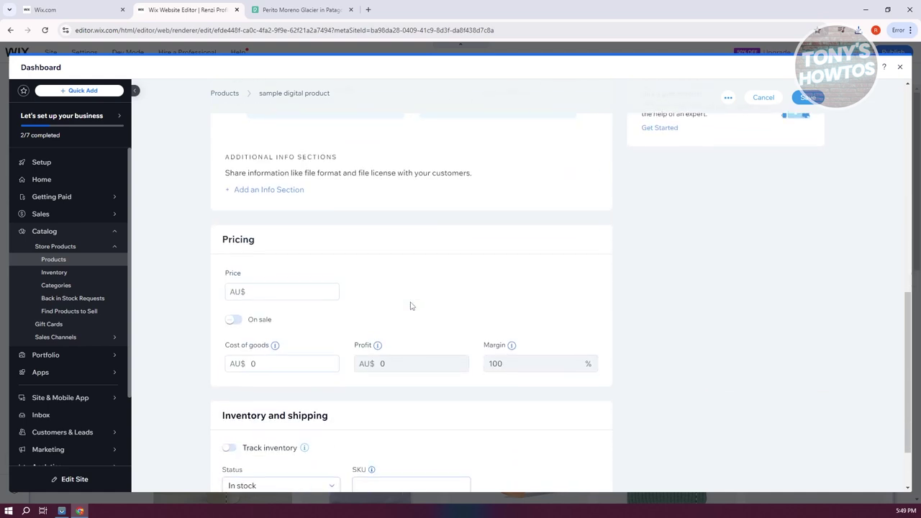
left_click(281, 366)
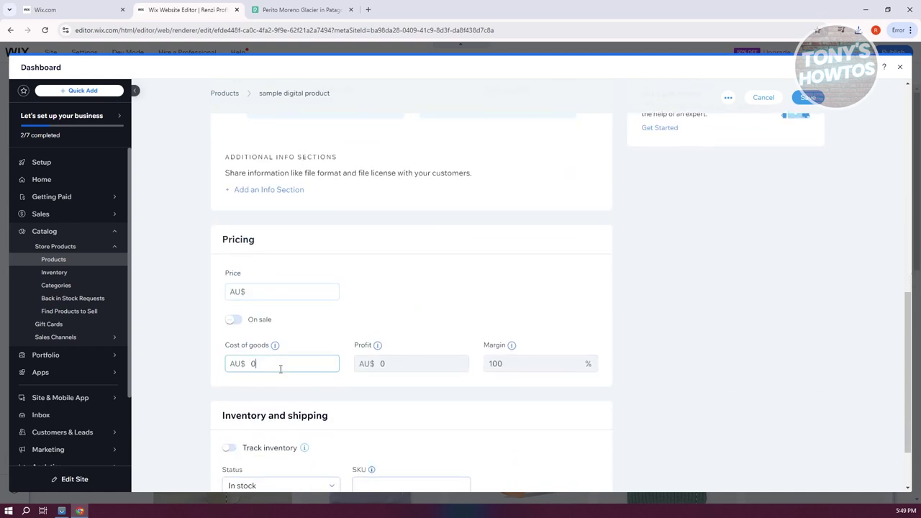
left_click(301, 292)
left_click(727, 317)
scroll(719, 317, "down", 1)
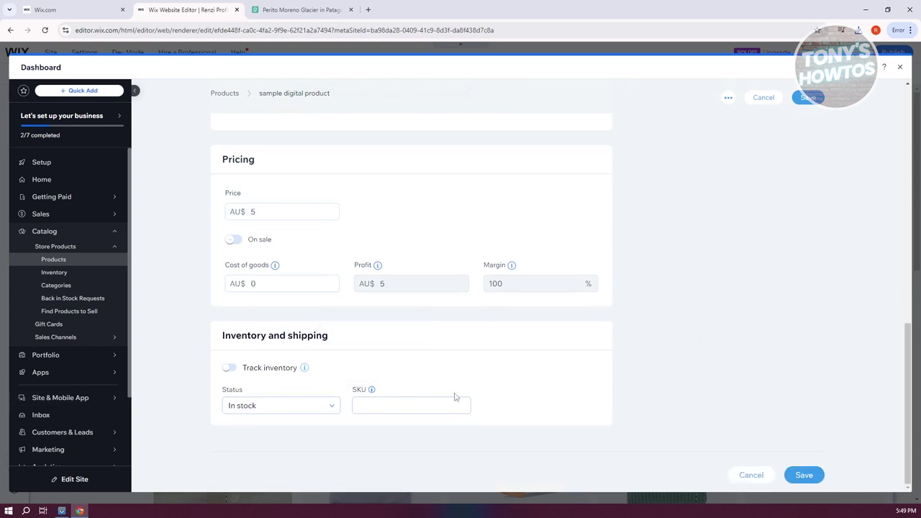
- Save the digital product and close the dashboard to return to the category page in the editor
scroll(719, 360, "up", 7)
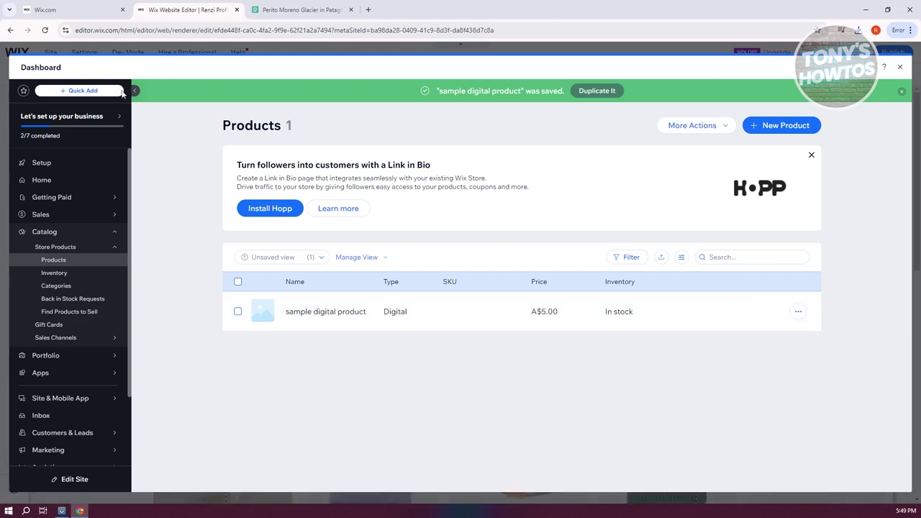
left_click(899, 67)
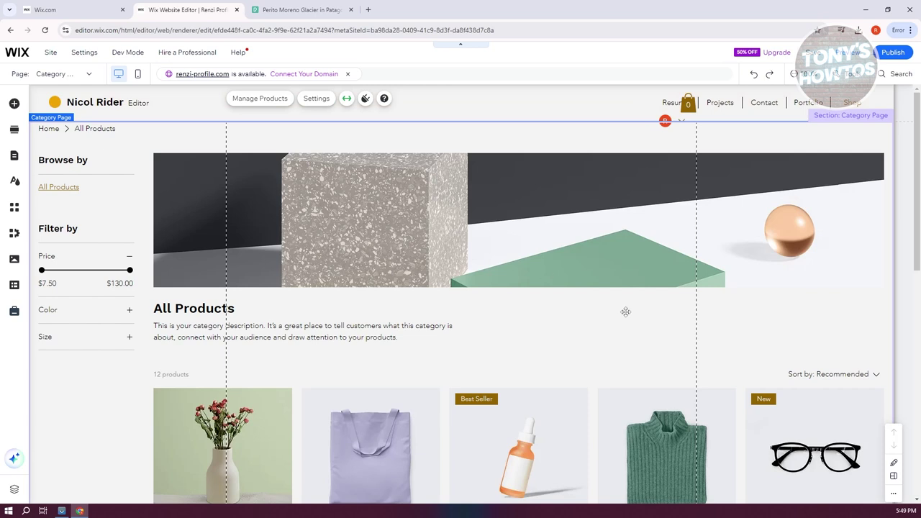
- Check how the new digital product is listed in the product gallery of the All Products category page
scroll(332, 385, "down", 2)
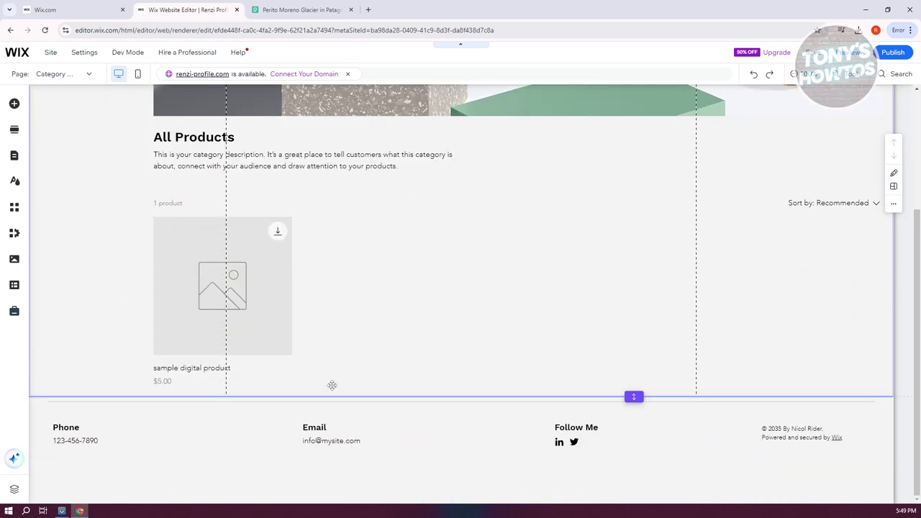
left_click(332, 384)
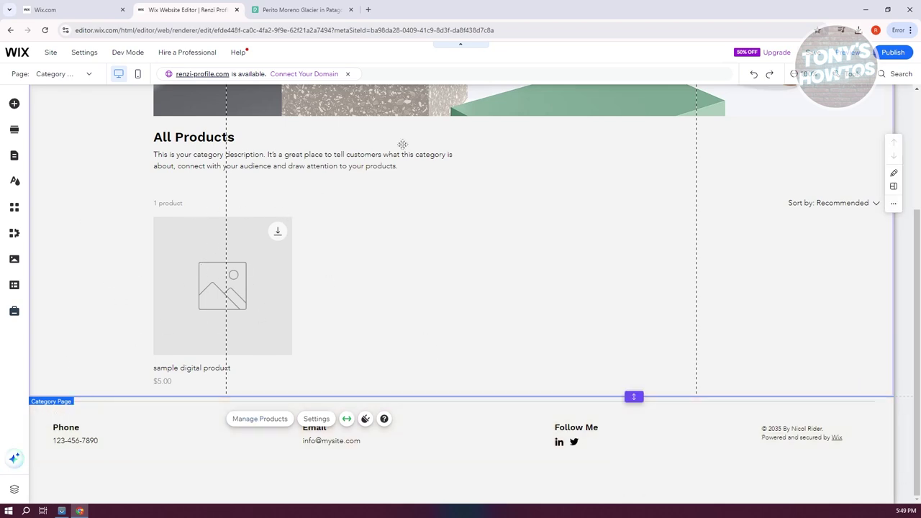
scroll(413, 136, "up", 3)
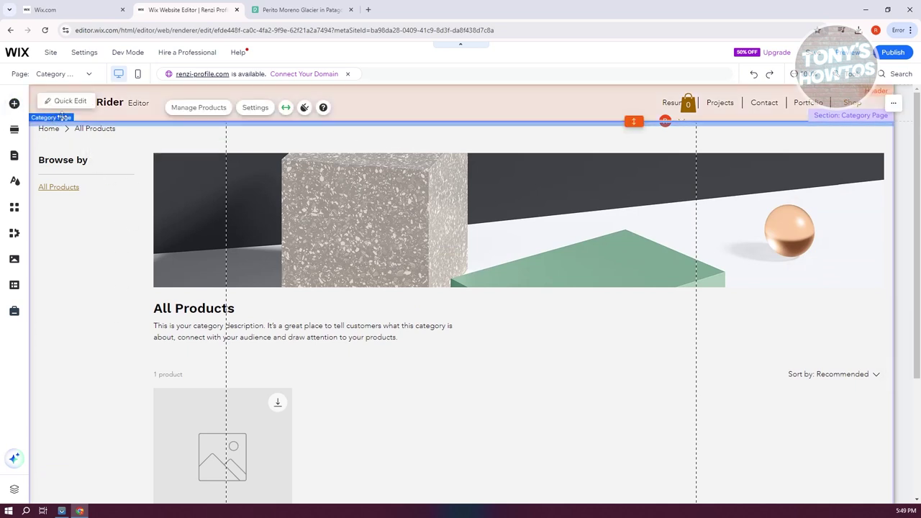
- Open the category page's settings and review the Layout, Design, Text, List, Filters, Sorting and Quick View options
left_click(255, 107)
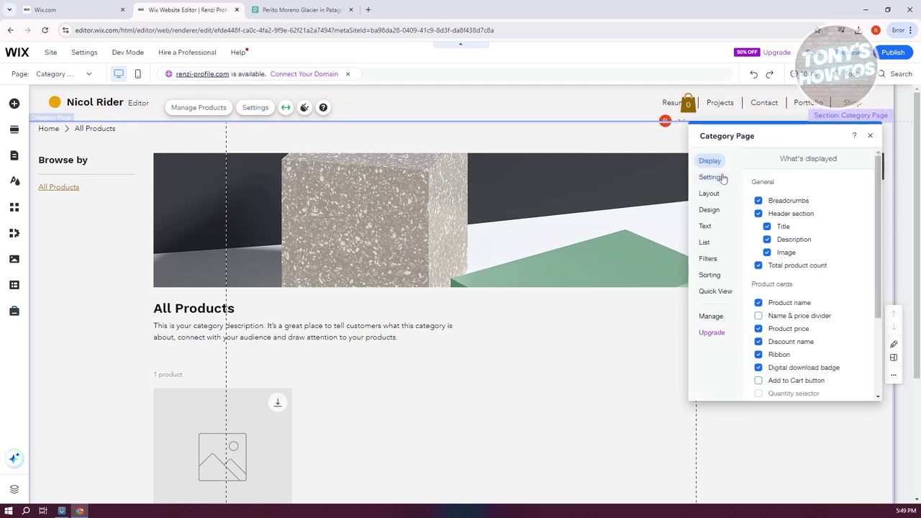
left_click(711, 195)
left_click(713, 212)
left_click(706, 226)
left_click(706, 244)
left_click(711, 260)
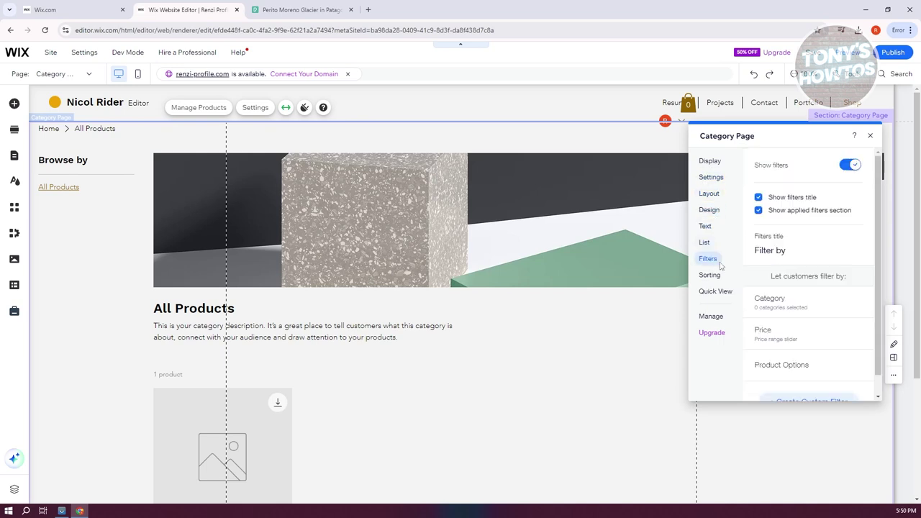
left_click(719, 278)
left_click(728, 295)
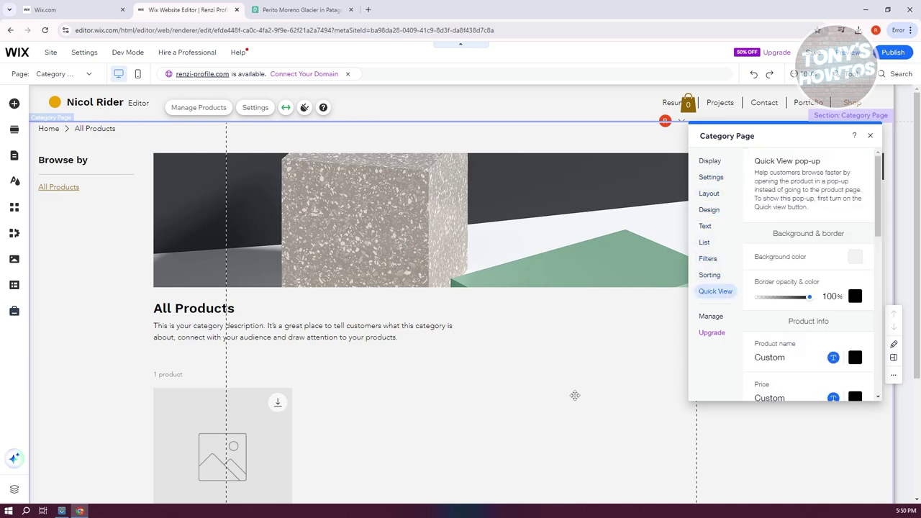